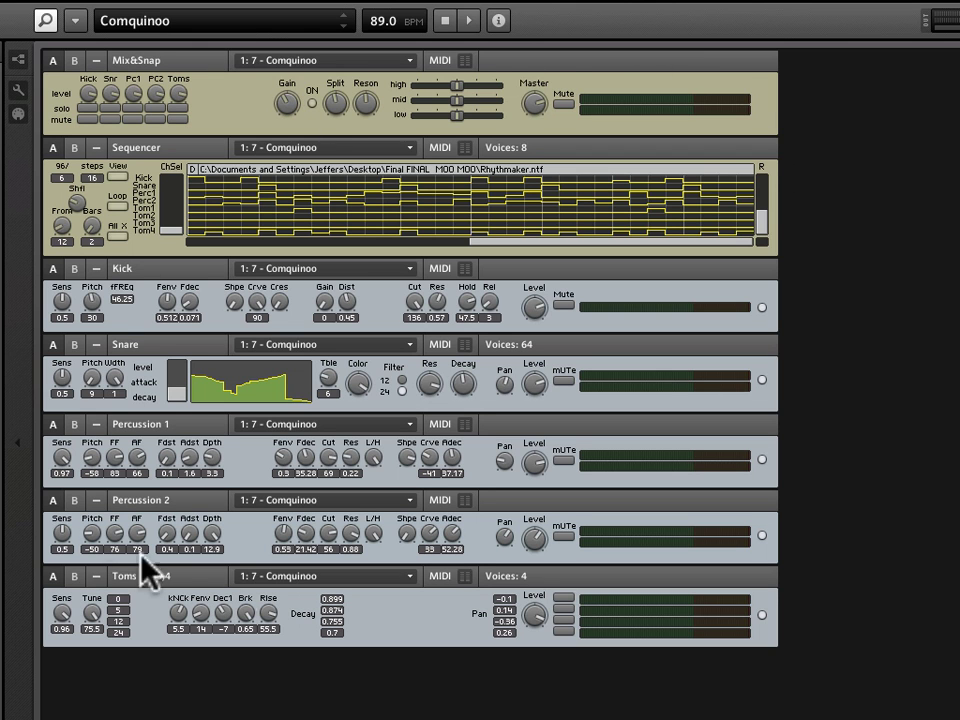
Step: Load the Rhythmaker snapshot 2 - Levvo and set the playback tempo to 100.1 BPM
click(231, 21)
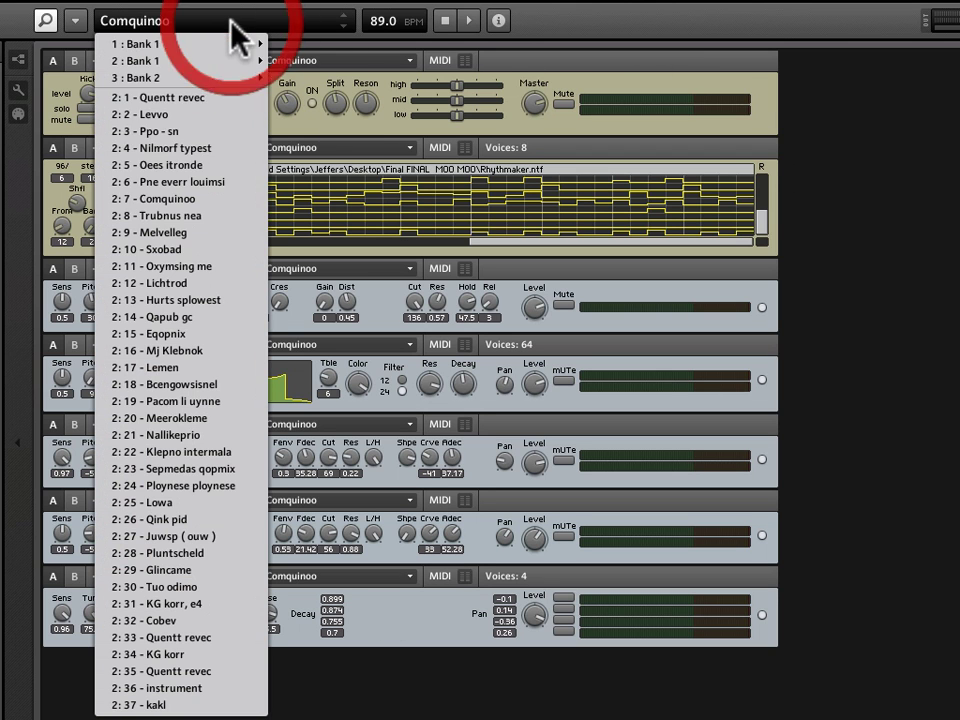
click(203, 112)
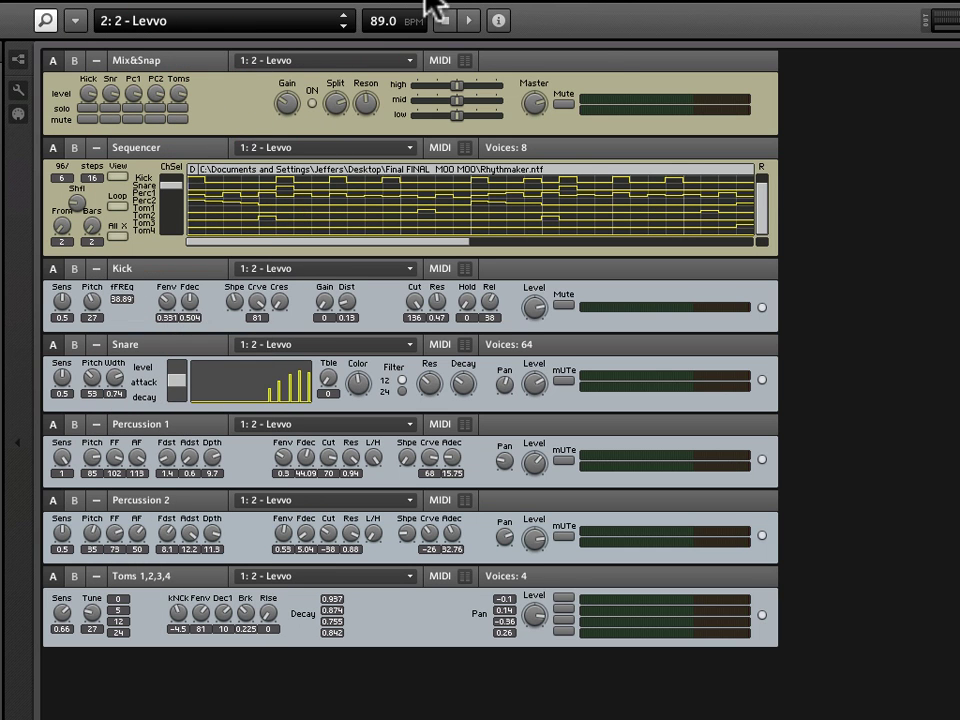
click(468, 20)
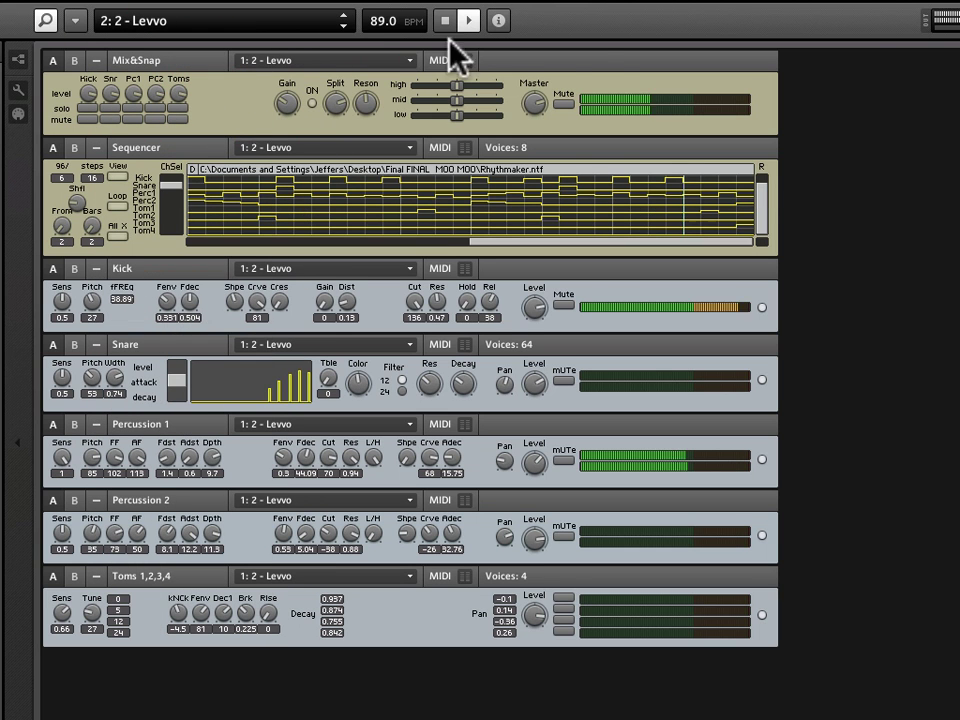
click(381, 20)
drag(381, 20, 386, 4)
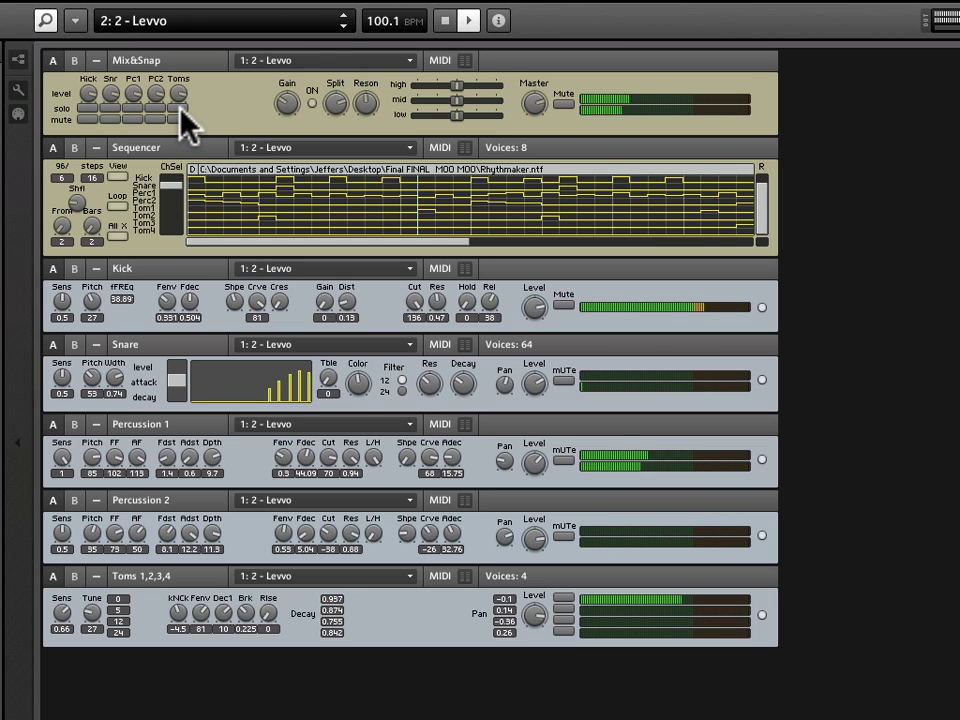
Step: Audition the snare with its mixer solo, release the solo, and stop playback
click(112, 107)
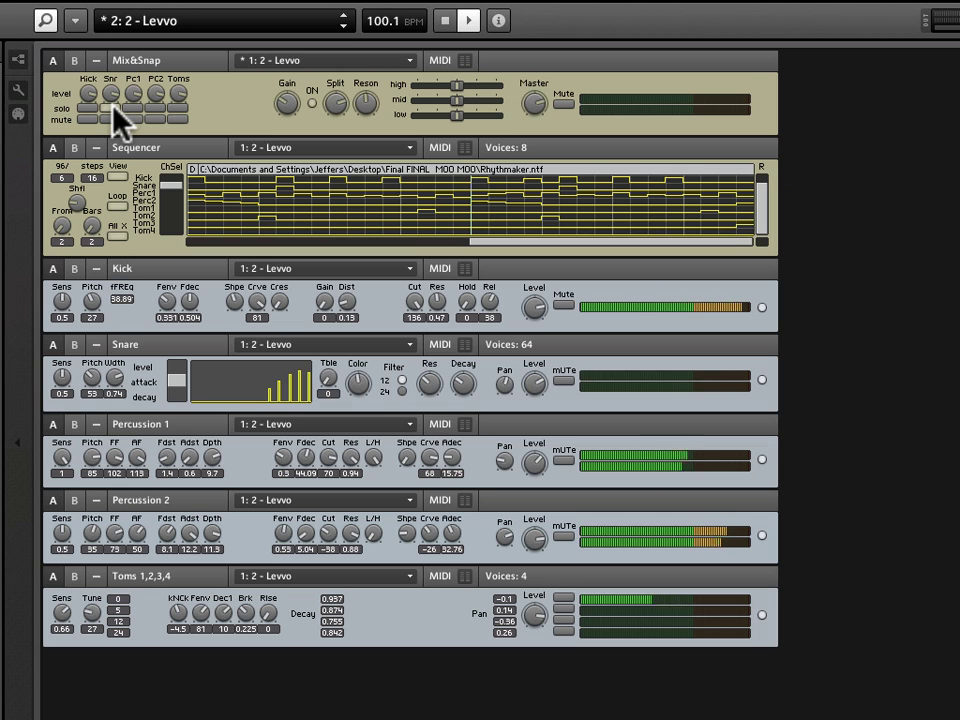
click(111, 107)
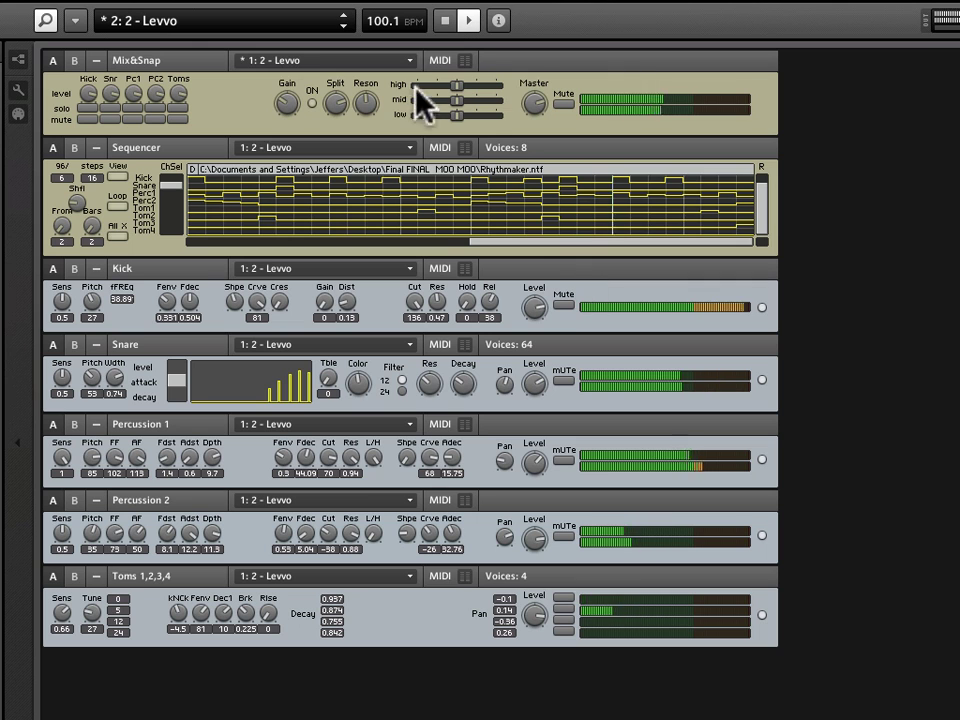
click(445, 21)
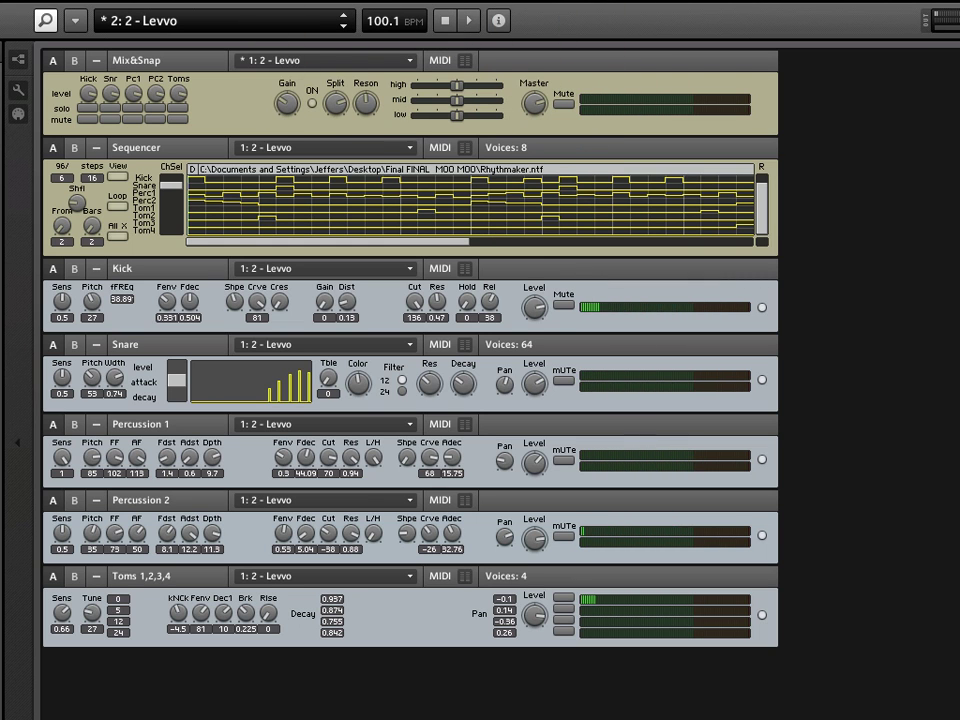
Step: Open the internal structure of the Mix&Snap instrument and shift the mixer module slightly
click(15, 60)
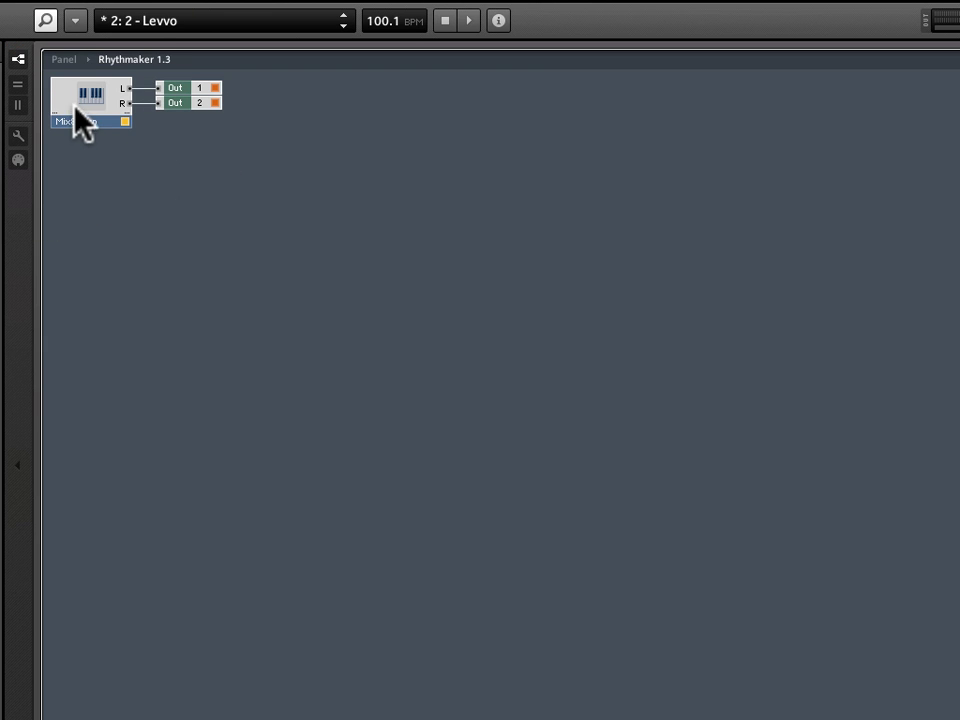
double_click(73, 100)
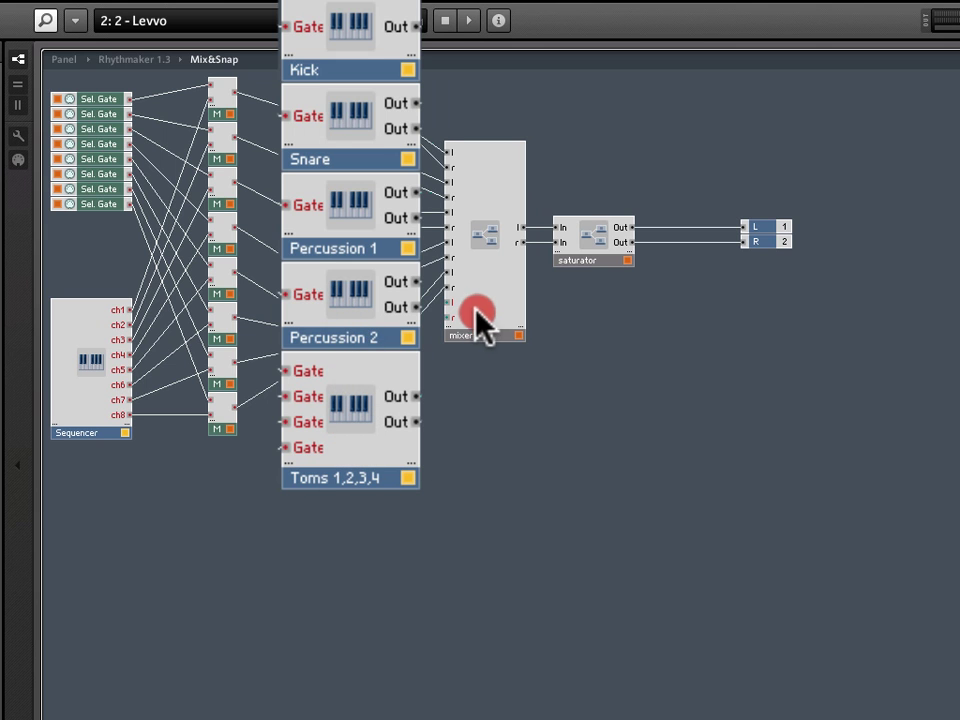
drag(476, 311, 484, 307)
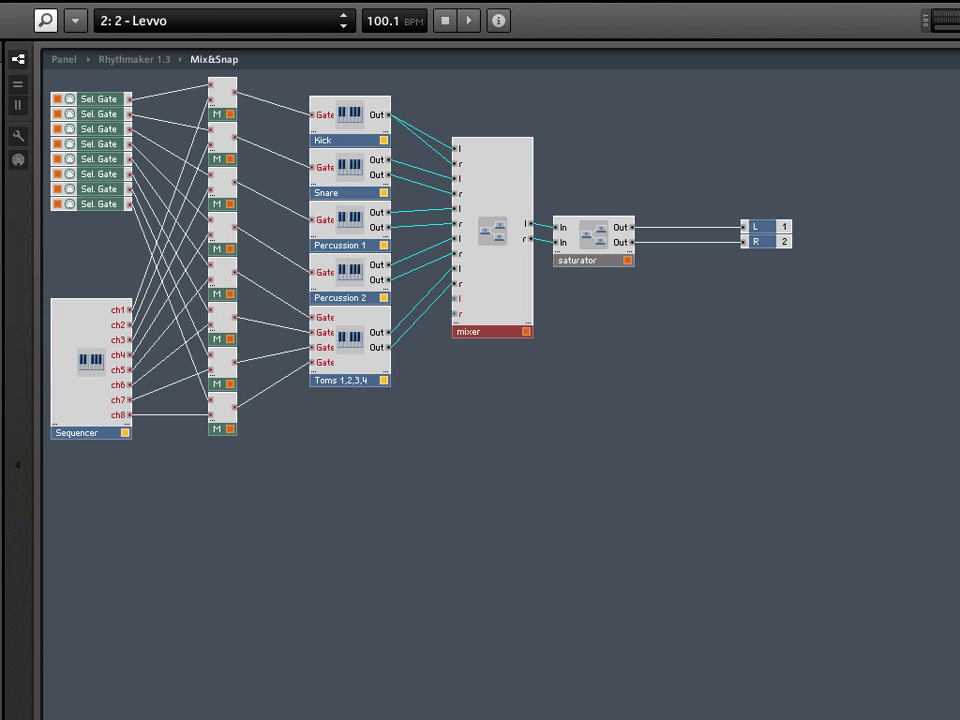
Step: Add Resochord 1.3 to the structure, making room by moving the mixer and saturator away, and place it beside the Snare
mouse_move(103, 321)
mouse_down()
mouse_move(297, 210)
mouse_move(390, 177)
mouse_move(414, 171)
mouse_move(414, 180)
mouse_move(437, 183)
mouse_move(436, 175)
mouse_move(401, 514)
mouse_move(416, 502)
mouse_up()
click(946, 390)
drag(946, 390, 714, 168)
click(413, 500)
drag(411, 498, 497, 162)
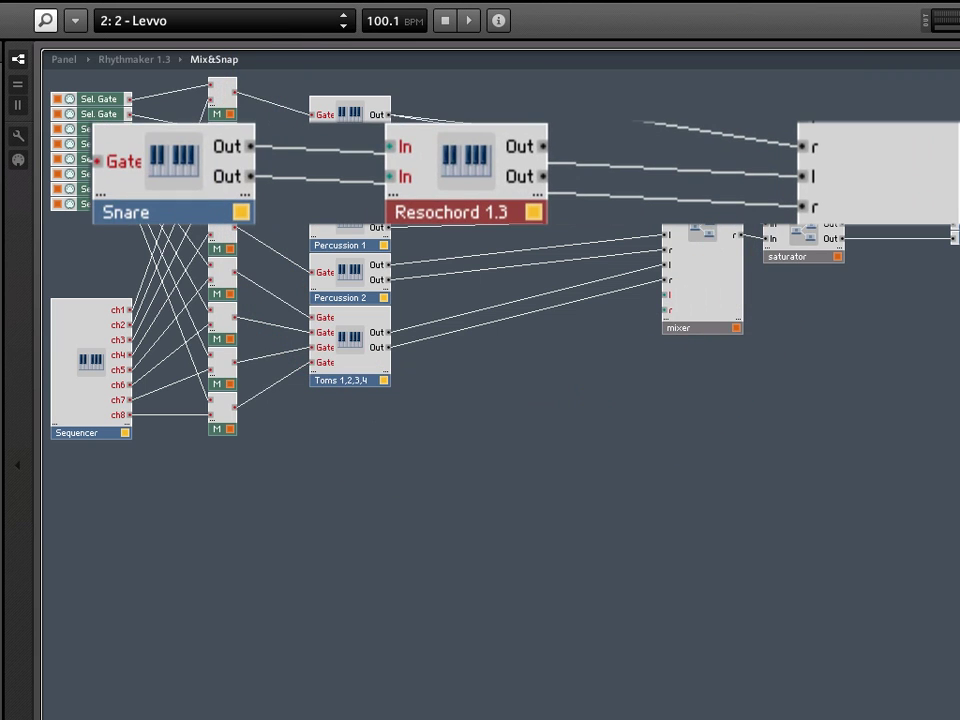
Step: Wire both Snare outputs to the two Resochord 1.3 inputs
click(161, 141)
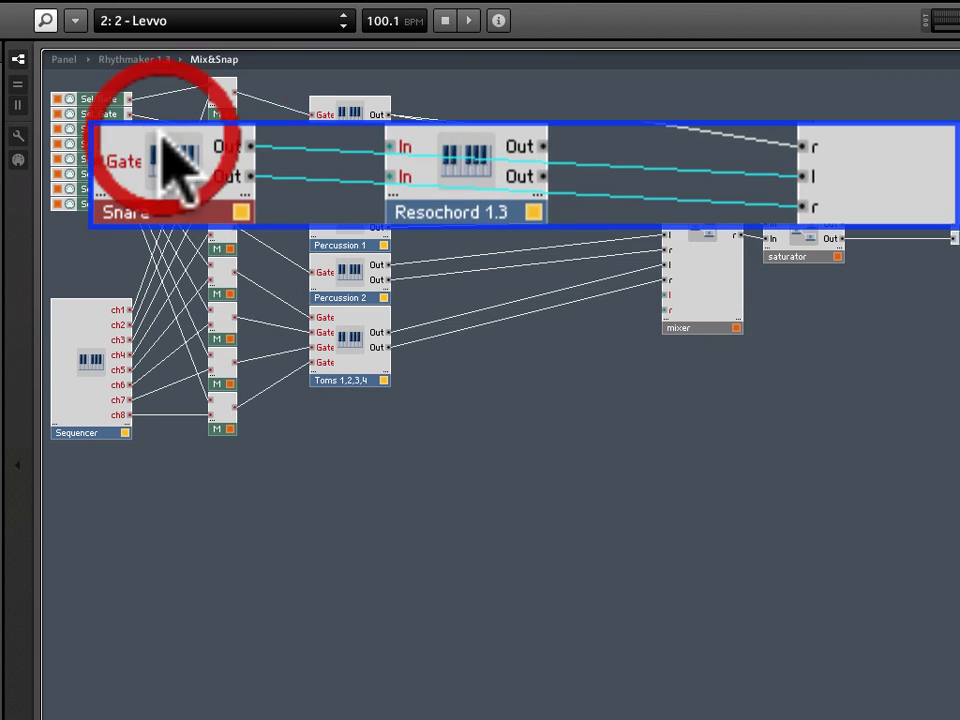
click(250, 148)
drag(250, 148, 398, 150)
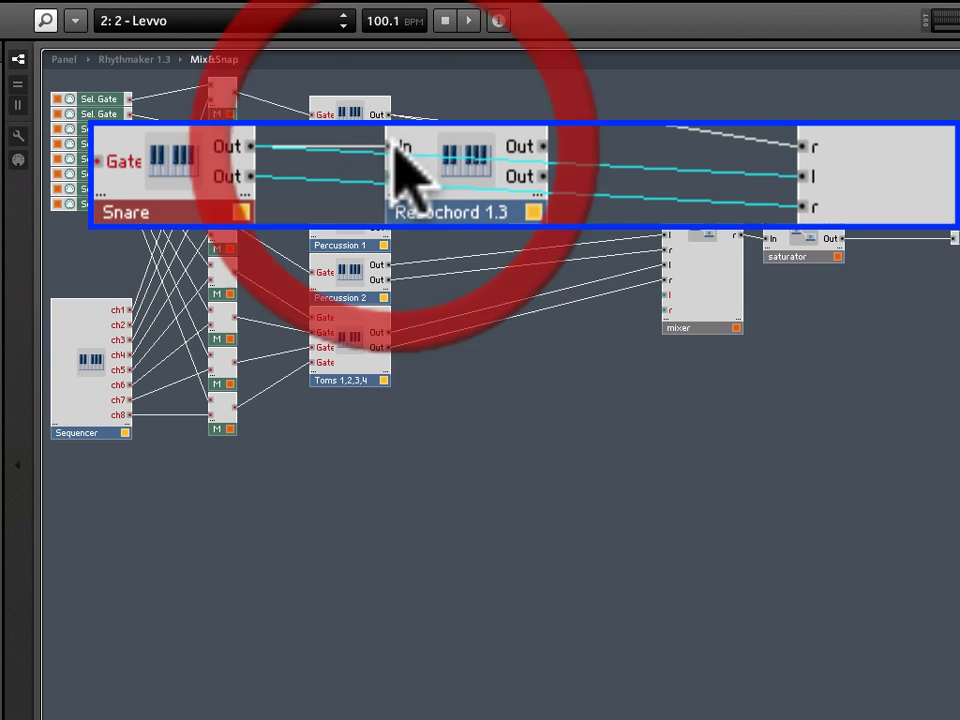
drag(258, 177, 394, 174)
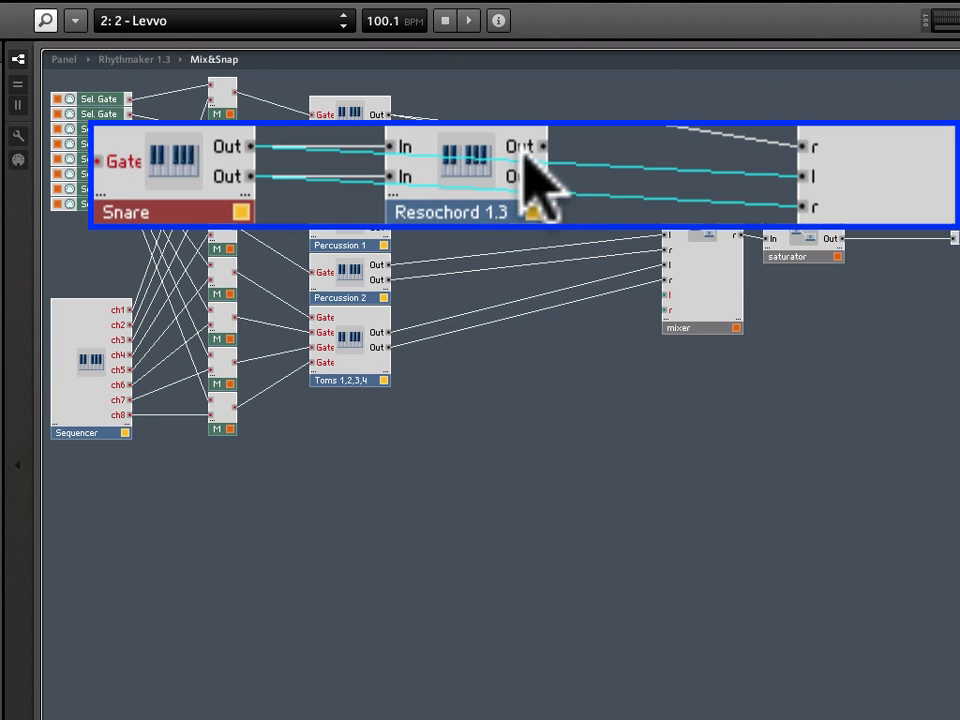
Step: Connect both Resochord outputs to the mixer's second l and r inputs, and align Resochord with the Snare module
mouse_move(545, 142)
mouse_down()
mouse_move(765, 155)
mouse_move(810, 174)
mouse_up()
mouse_move(553, 180)
mouse_down()
mouse_move(596, 172)
mouse_move(800, 200)
mouse_move(805, 210)
mouse_up()
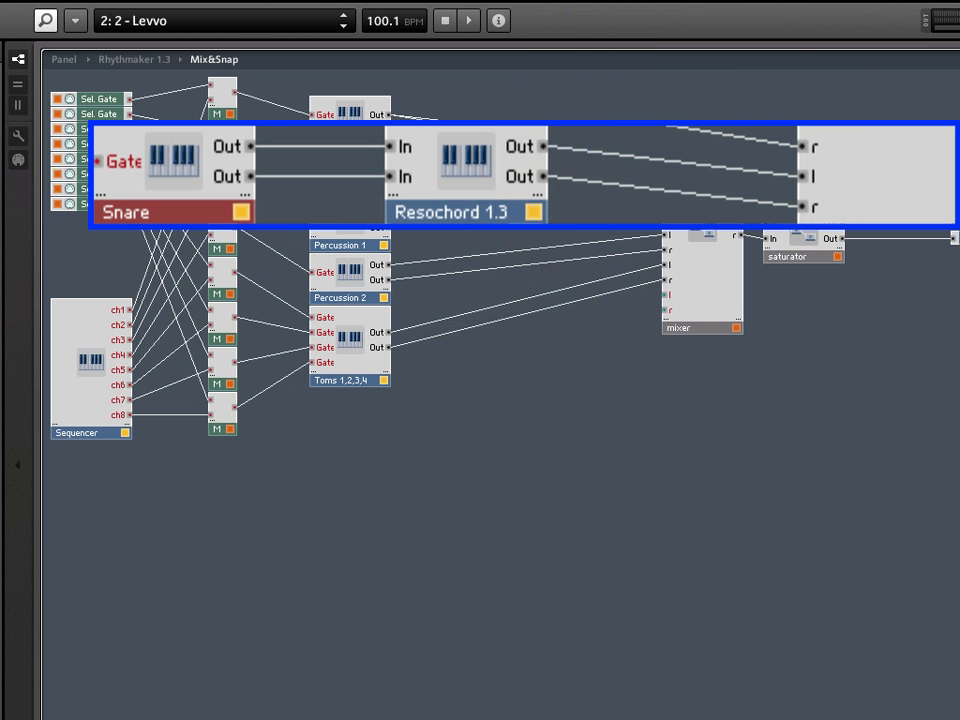
drag(471, 195, 512, 170)
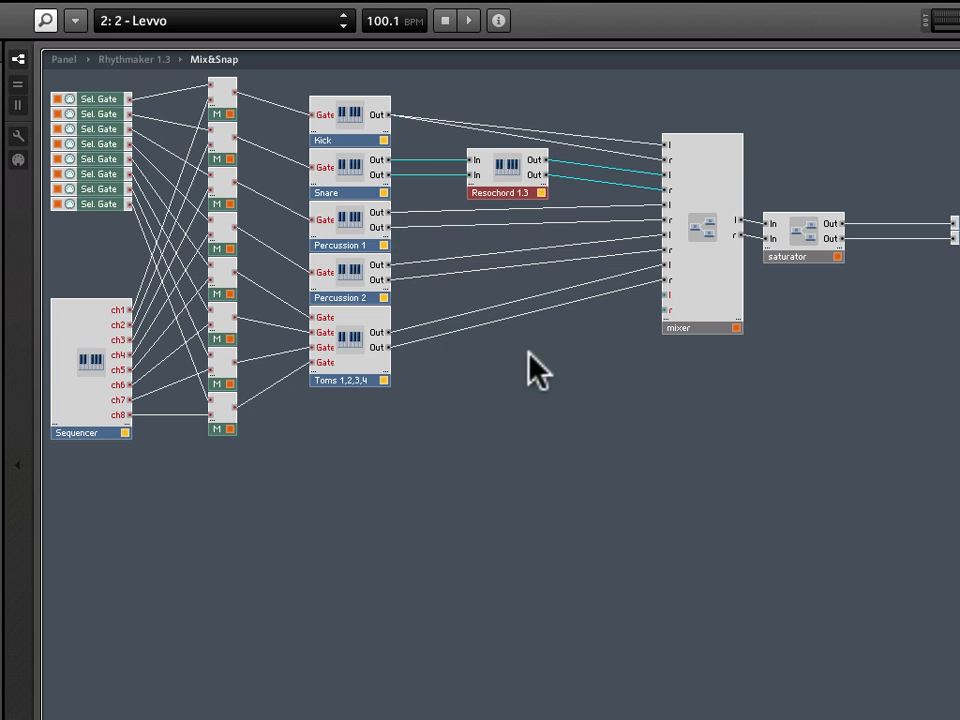
Step: Return to the panel view and move the Resochord panel above Mix&Snap
click(52, 58)
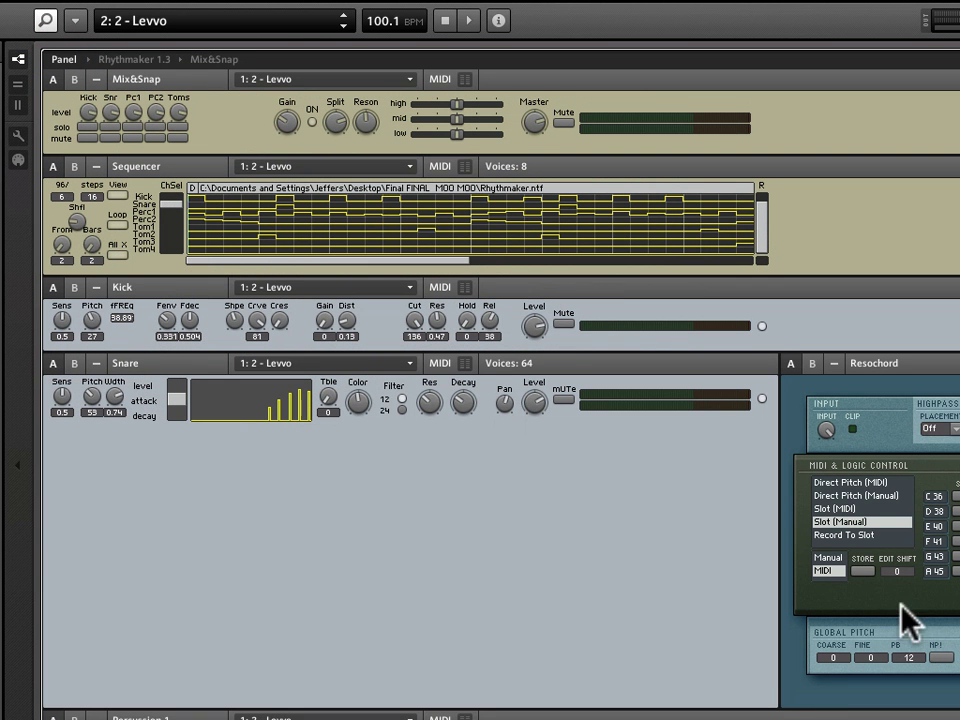
scroll(500, 385, right, 5)
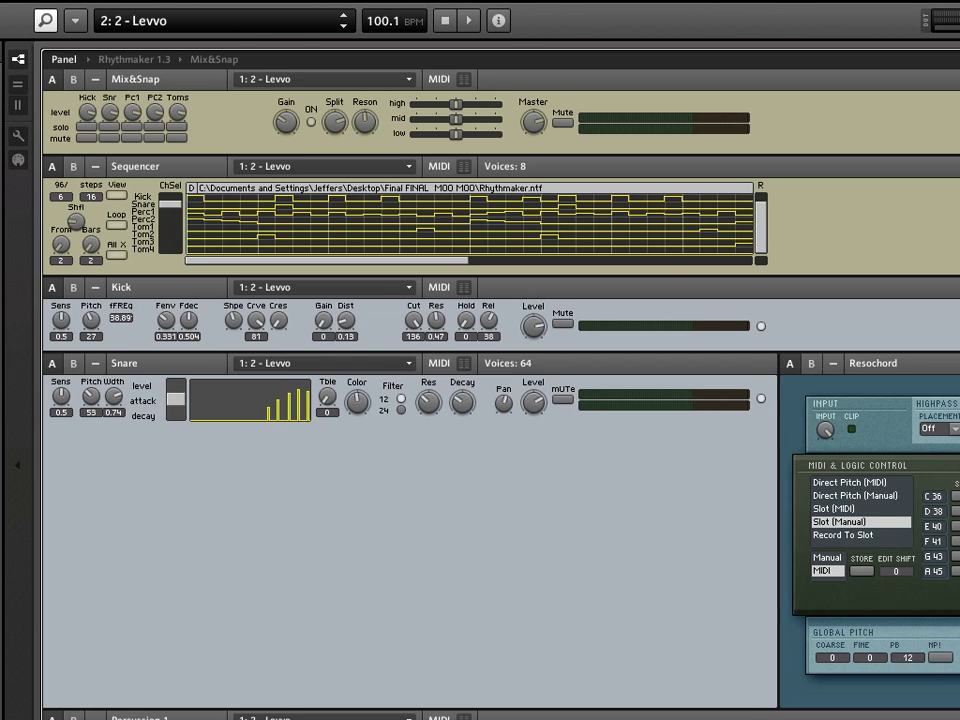
scroll(500, 385, left, 5)
click(857, 712)
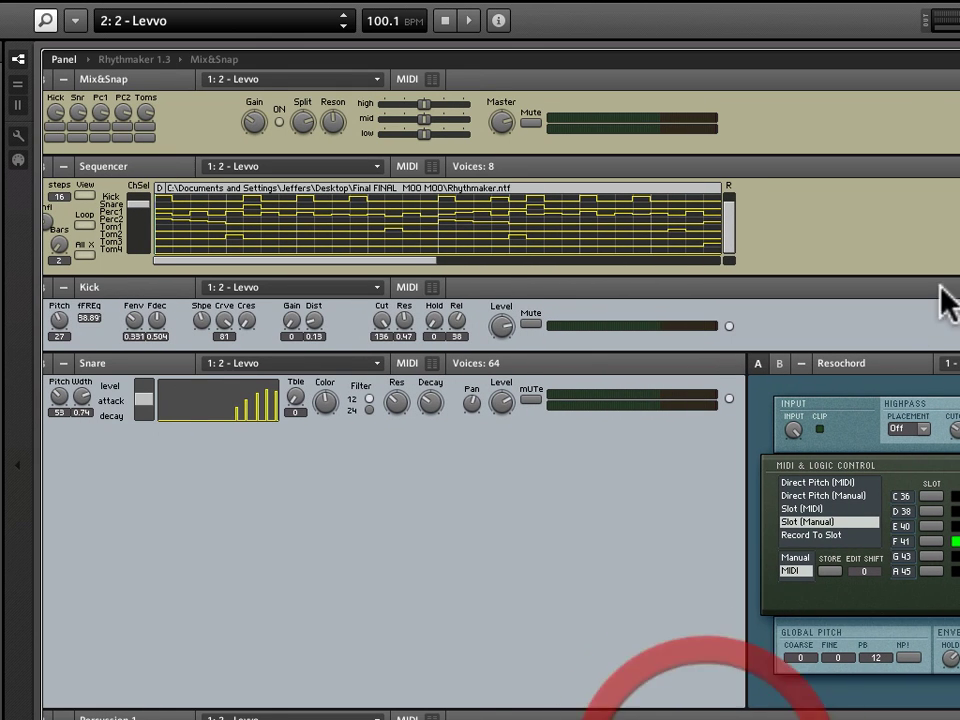
click(910, 364)
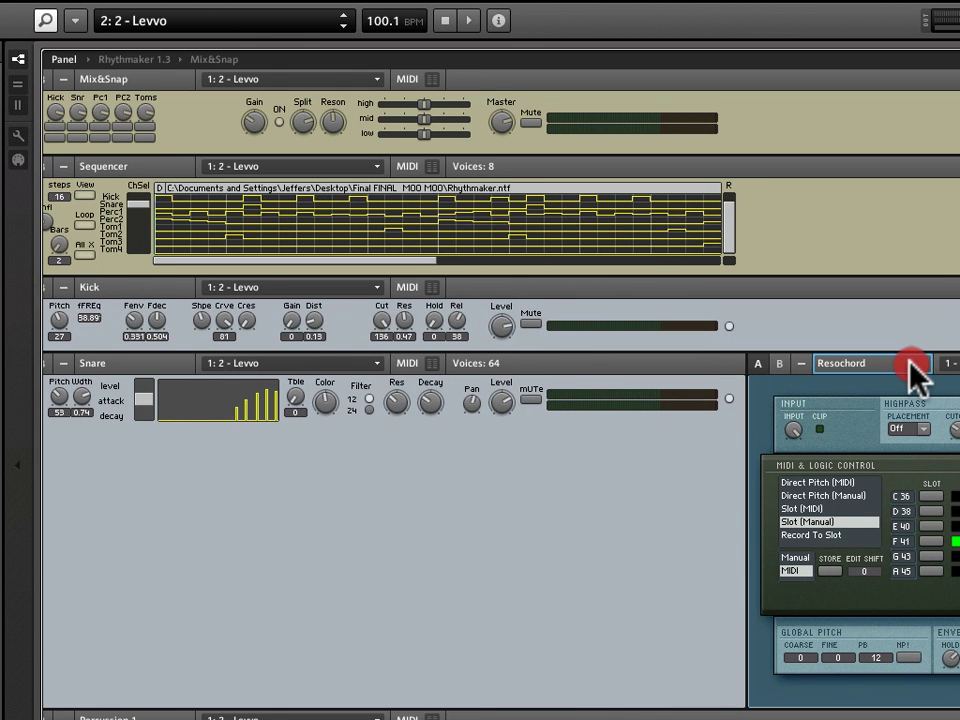
drag(908, 366, 75, 4)
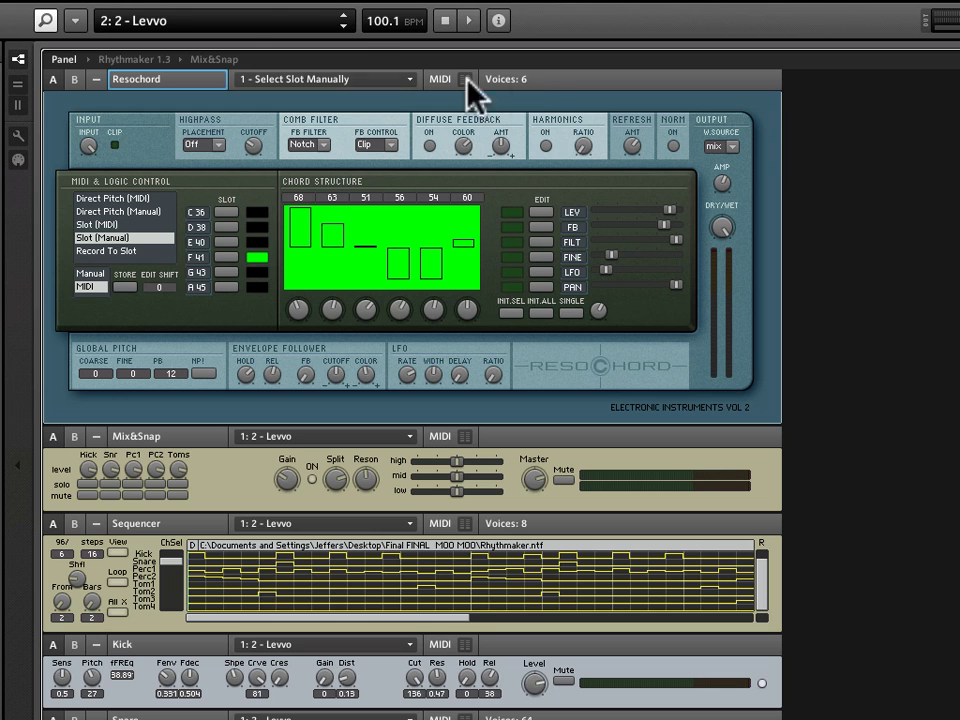
click(547, 80)
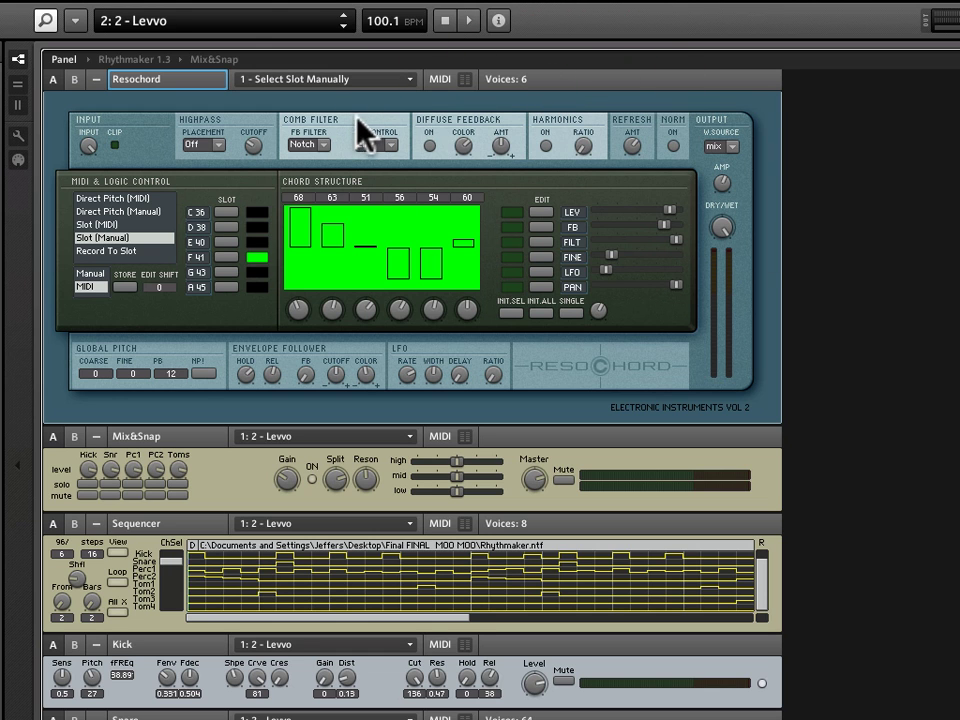
Step: Start playback and load the Resochord snapshot 3 - Some Chords
key(space)
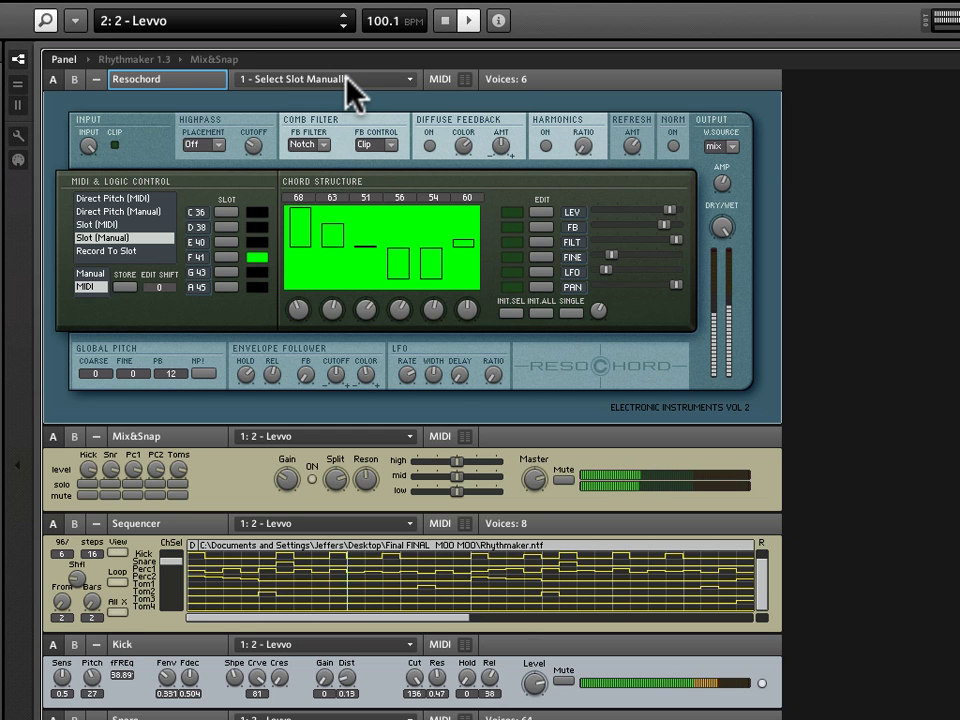
click(350, 88)
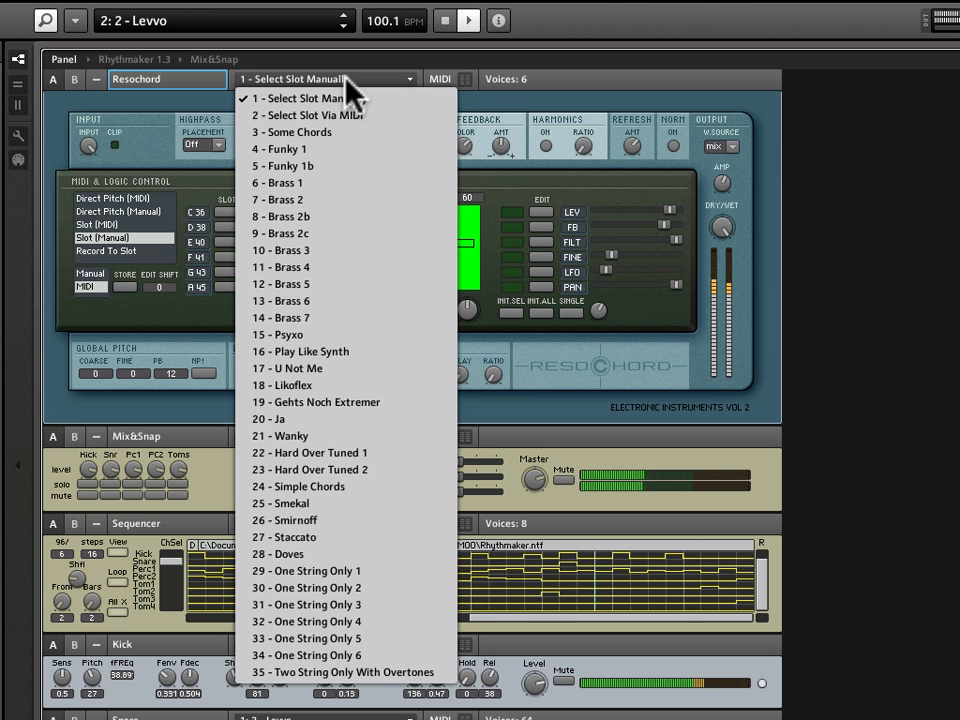
click(346, 131)
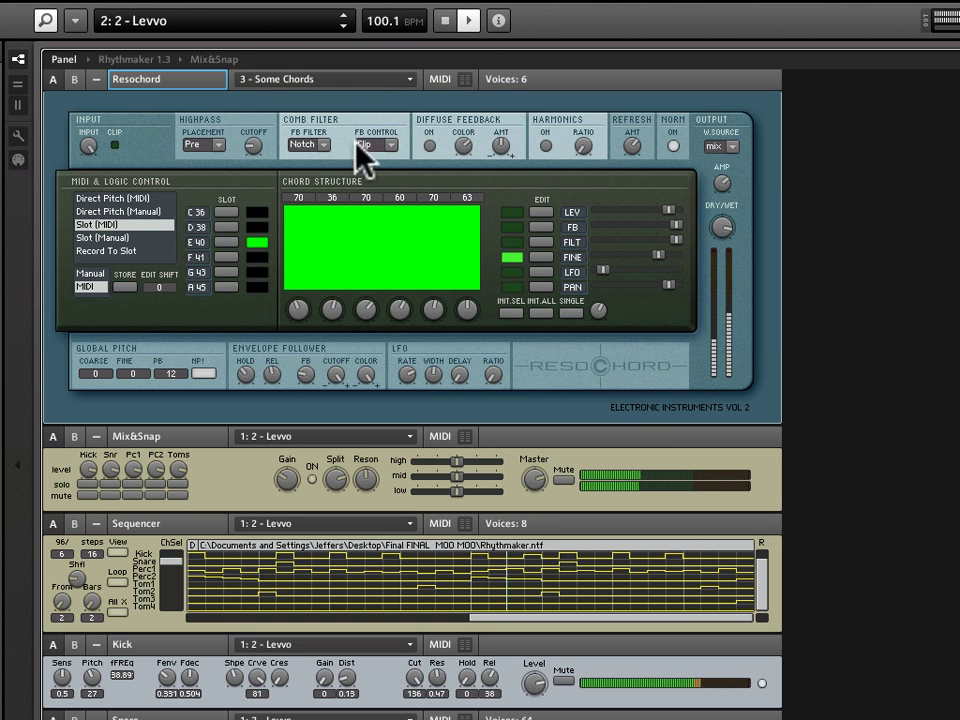
Step: Set Resochord to Slot (Manual) control, audition chord slots A 45 and F 41, and settle on slot G 43
click(155, 239)
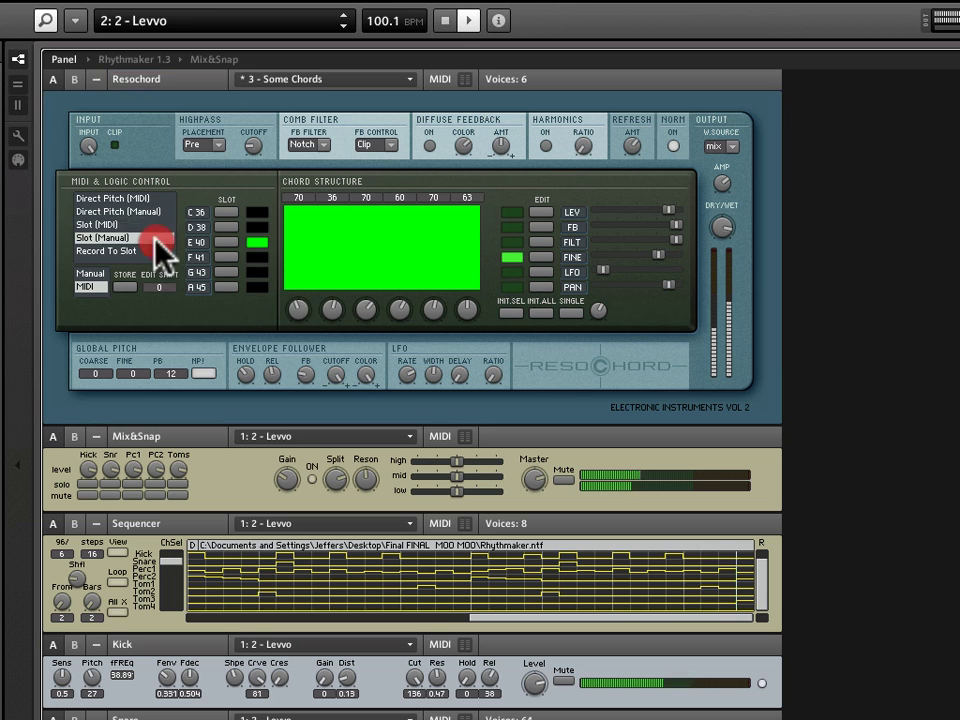
click(220, 272)
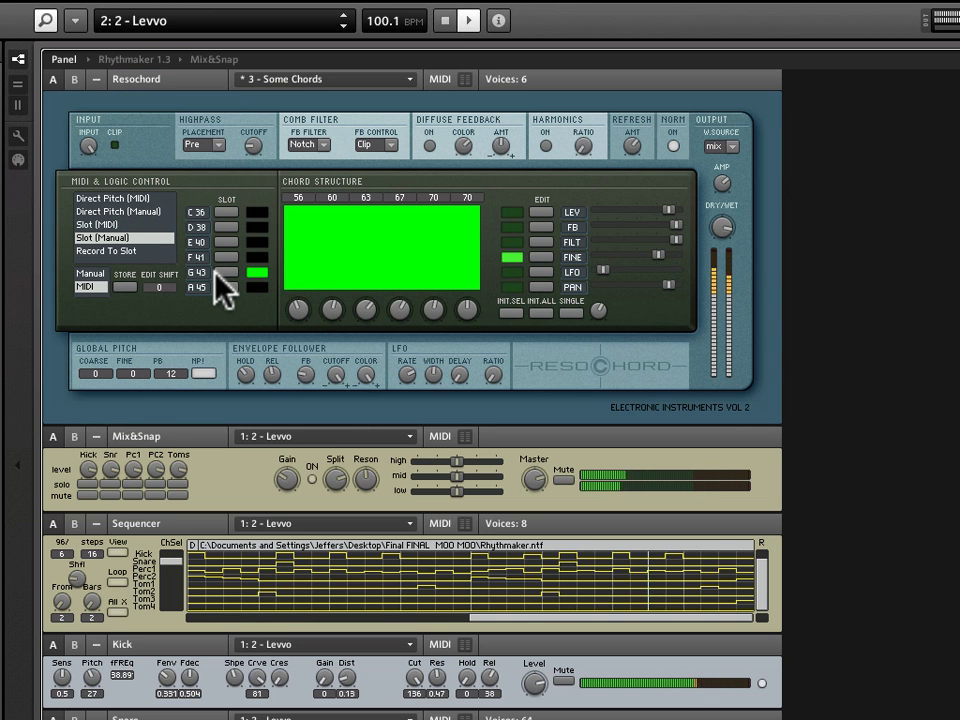
click(226, 288)
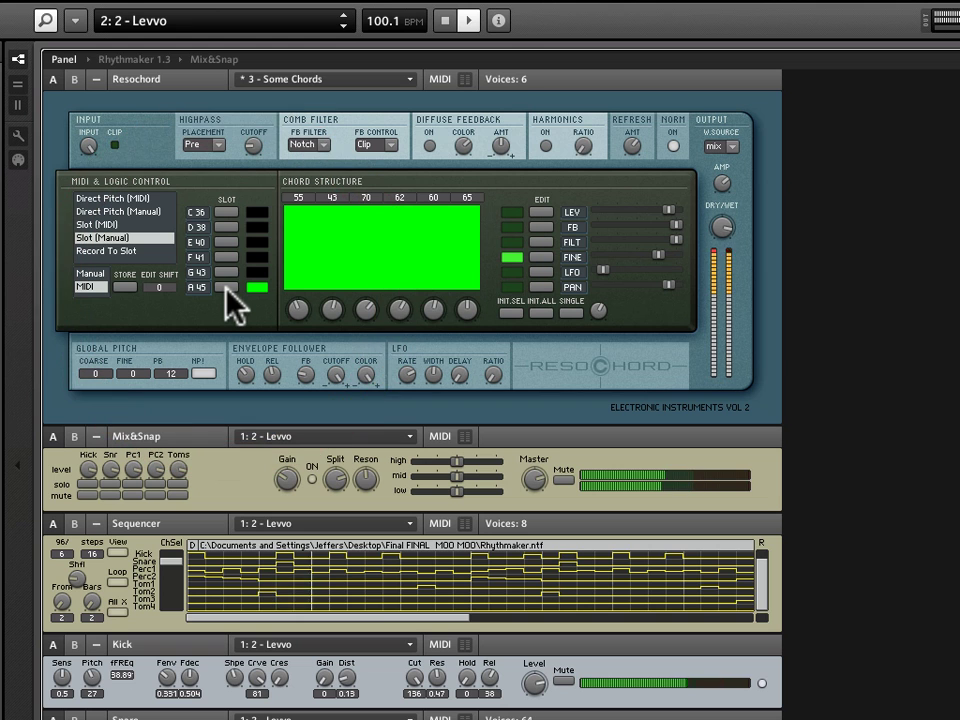
click(227, 257)
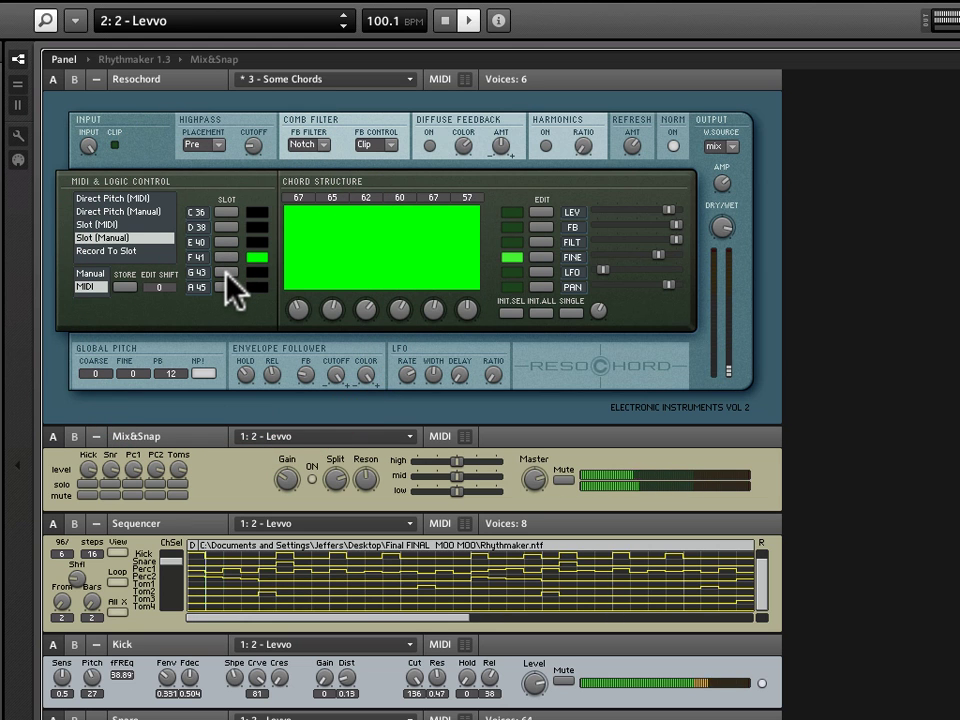
click(226, 272)
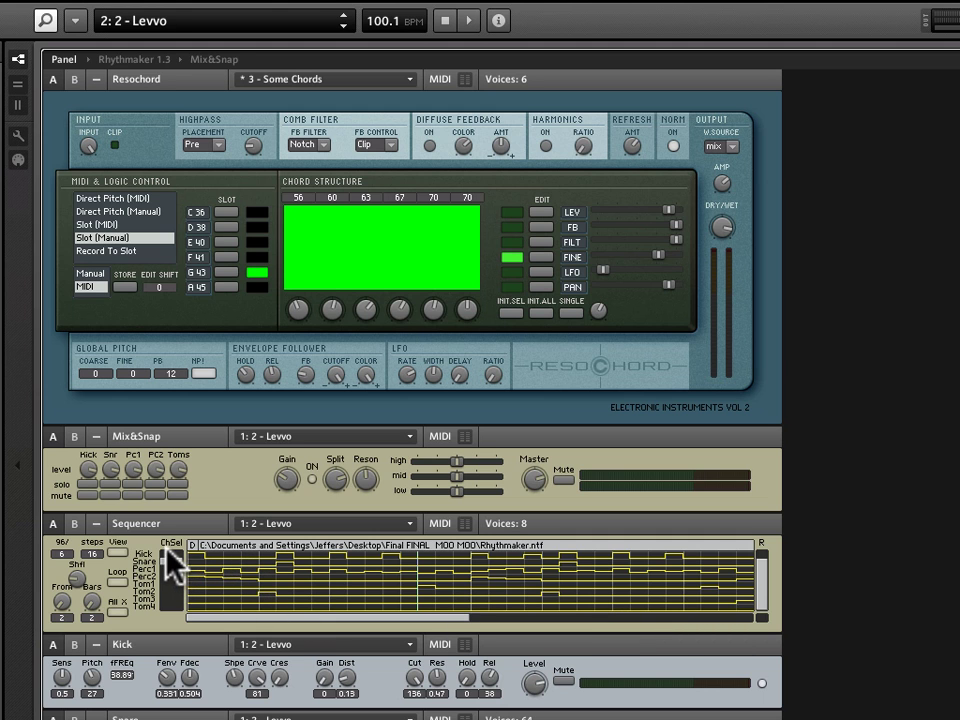
Step: Change the sequencer to its single-channel view with the Snare channel selected
click(116, 552)
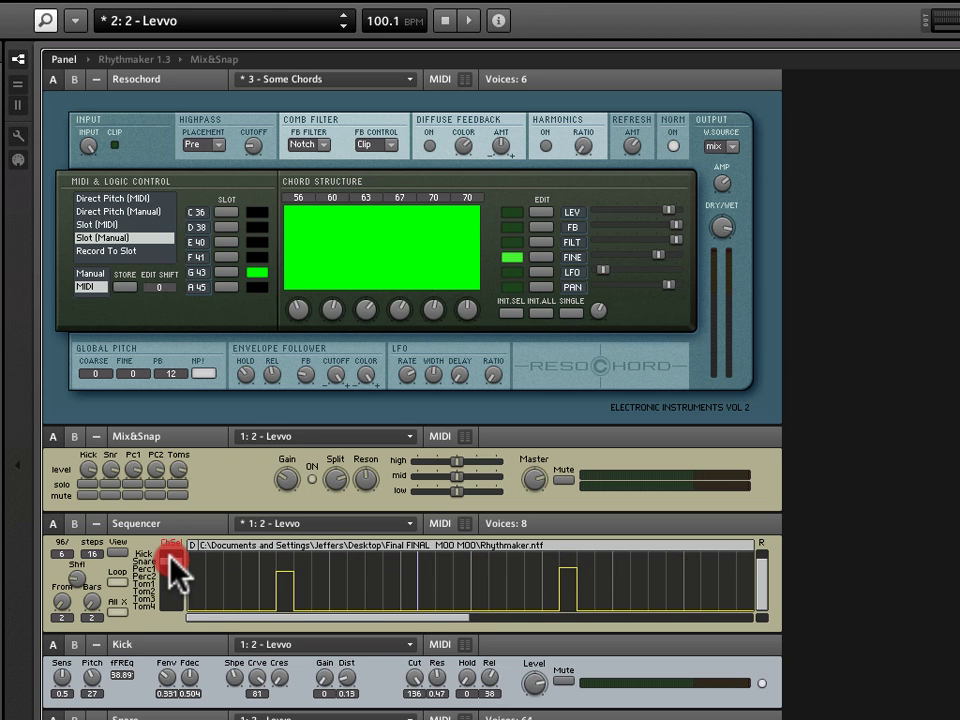
click(171, 555)
mouse_move(170, 563)
mouse_down()
mouse_move(170, 576)
mouse_move(165, 557)
mouse_up()
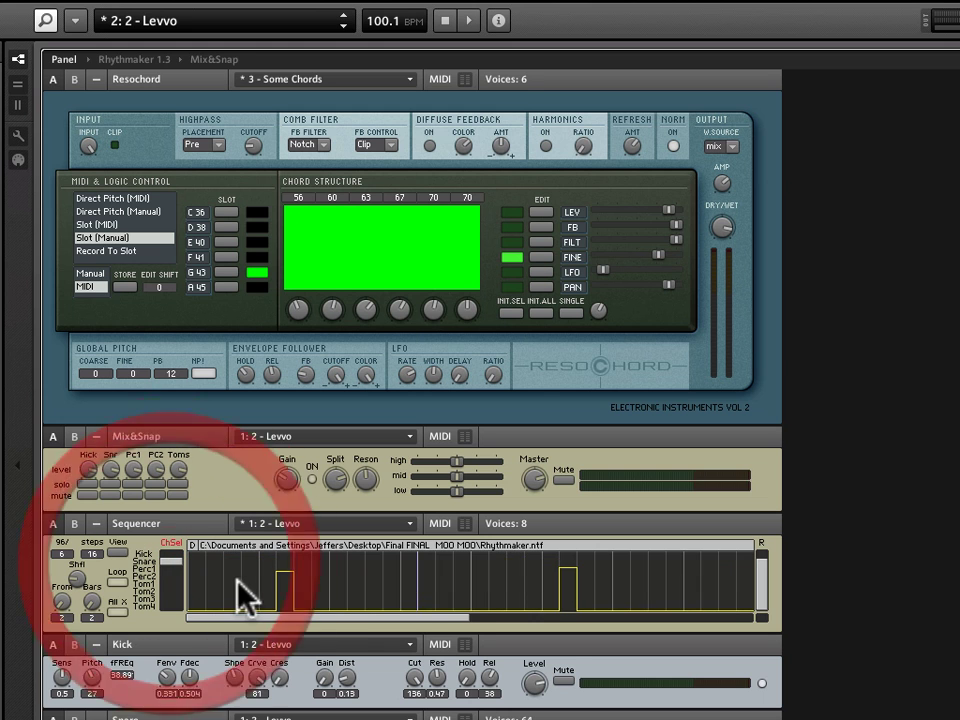
Step: Add snare hits on the thirteenth and thirty-first visible sequencer steps, and play the pattern
click(407, 575)
drag(407, 572, 415, 574)
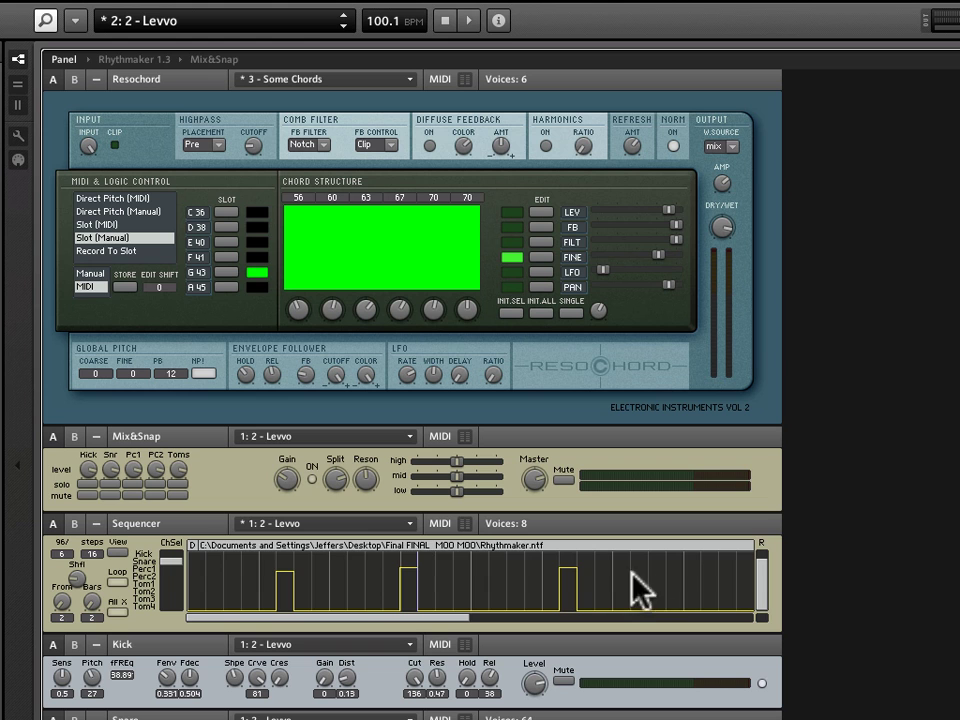
click(728, 568)
key(space)
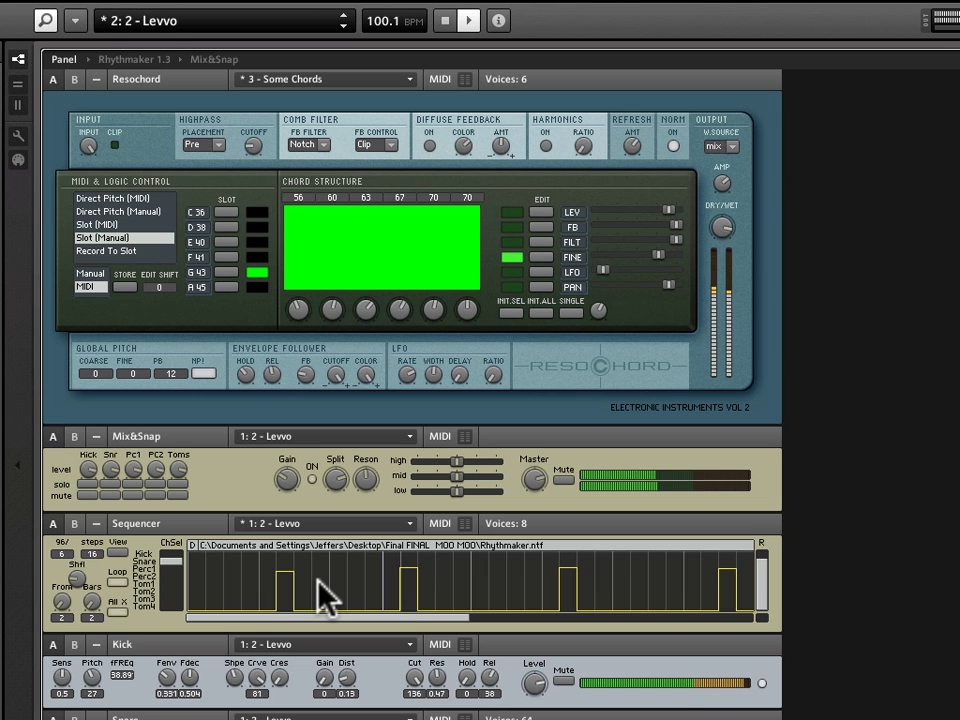
Step: Remove the snare hit on the thirteenth visible sequencer step and add hits on the fourteenth and fifteenth, making the fifteenth higher at about 0.80
click(437, 575)
mouse_move(438, 577)
mouse_down()
mouse_move(413, 581)
mouse_move(413, 615)
mouse_up()
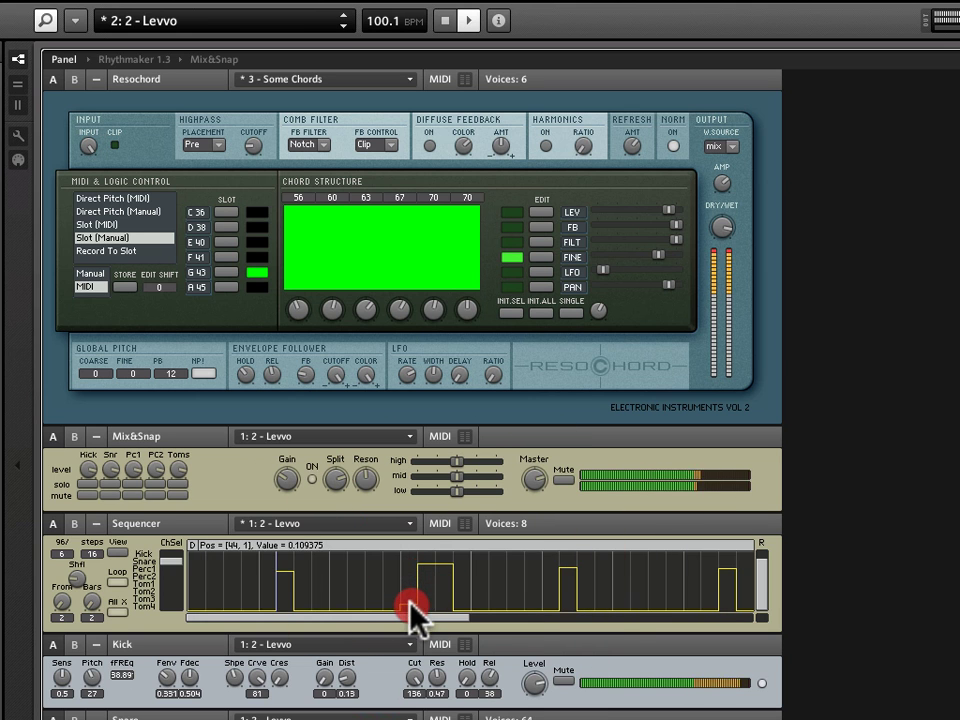
click(413, 625)
click(428, 582)
click(447, 578)
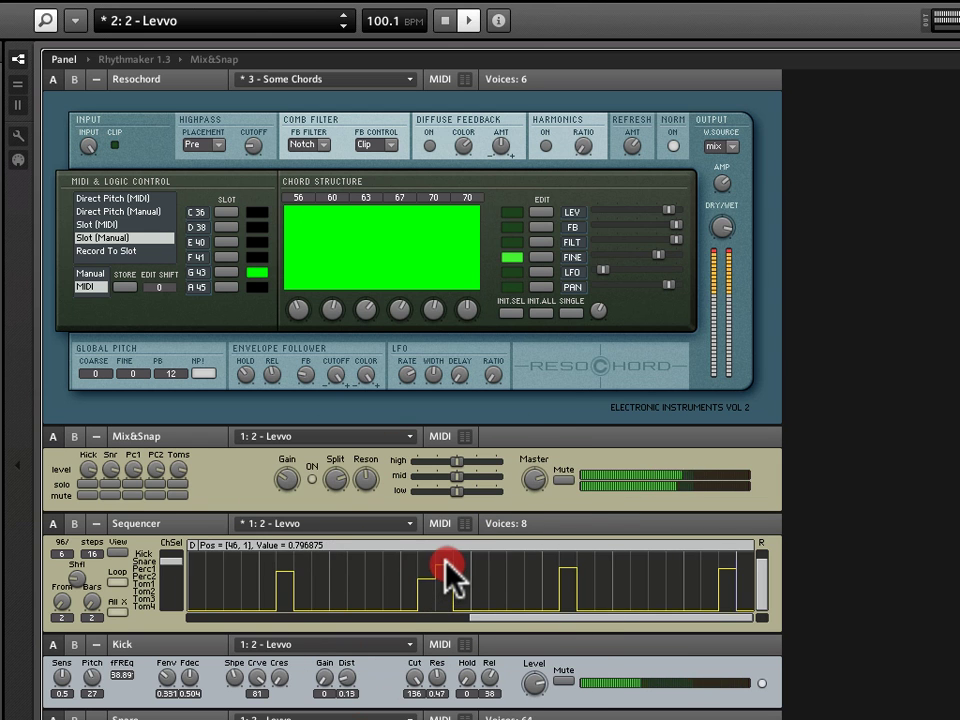
Step: Switch Resochord to chord slot A 45 and load the ensemble snapshot 16 - Mj Klebnok
click(226, 286)
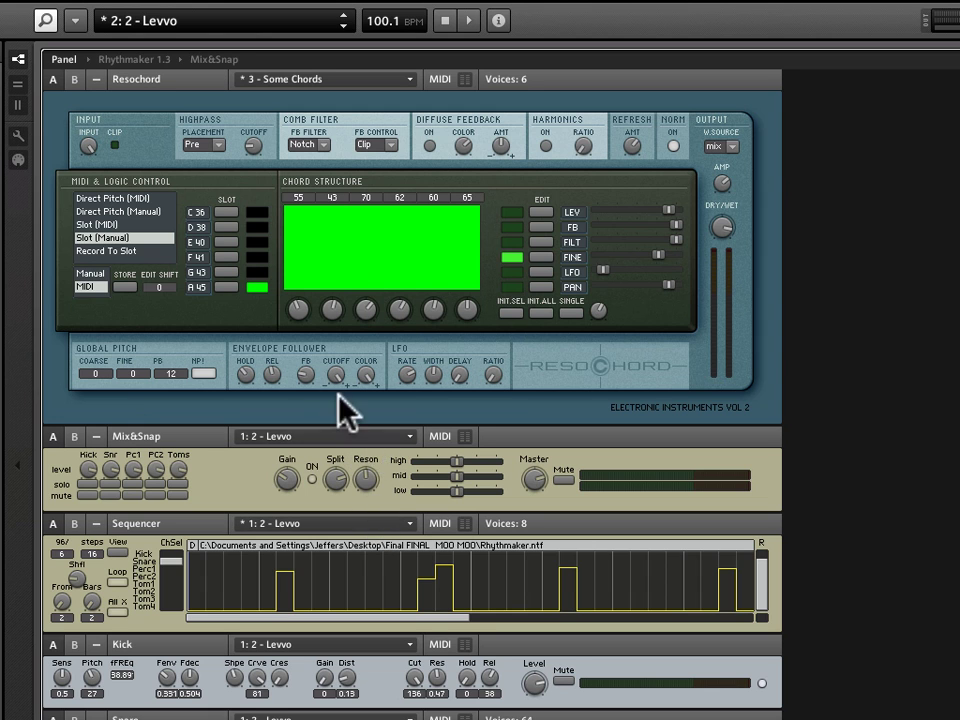
click(214, 26)
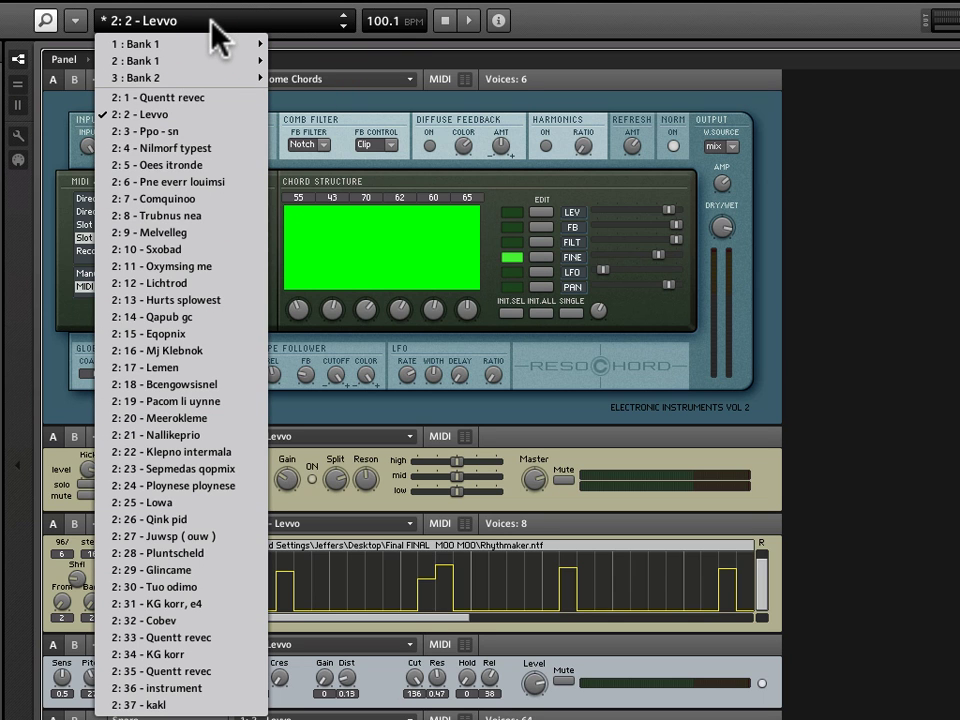
click(207, 350)
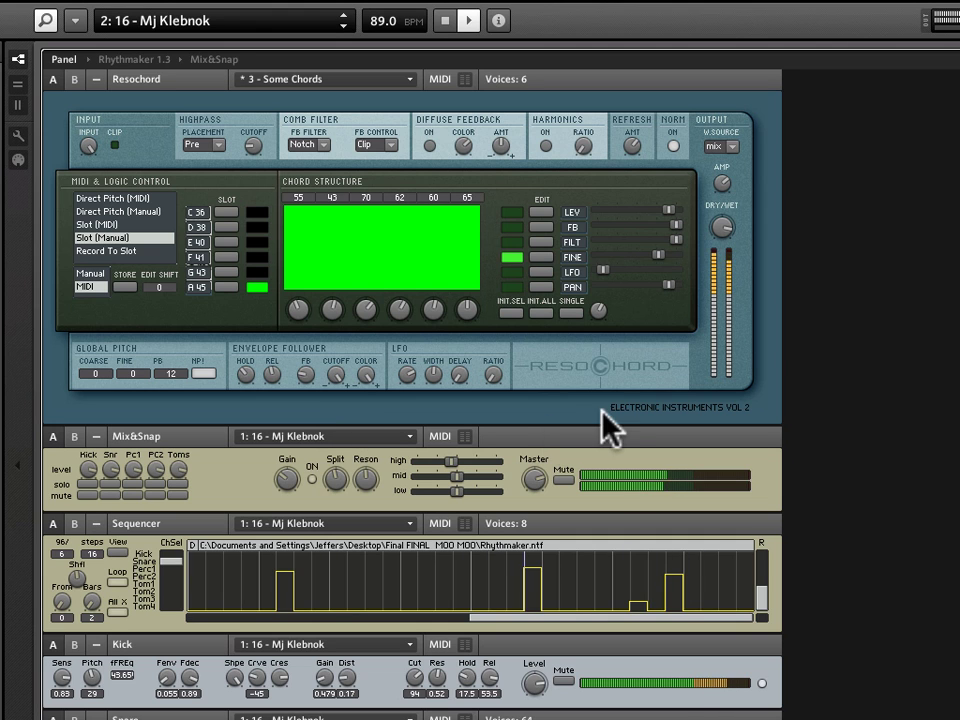
Step: Audition Resochord's chord slots G 43, F 41 and A 45 against the playing pattern, settling on G 43
click(220, 272)
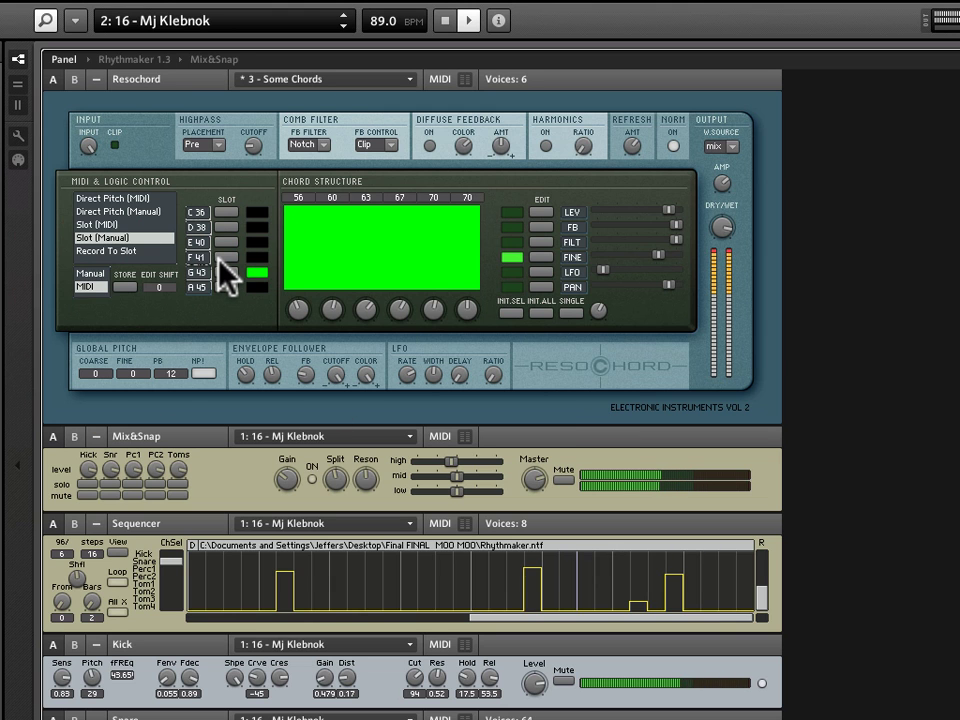
click(220, 258)
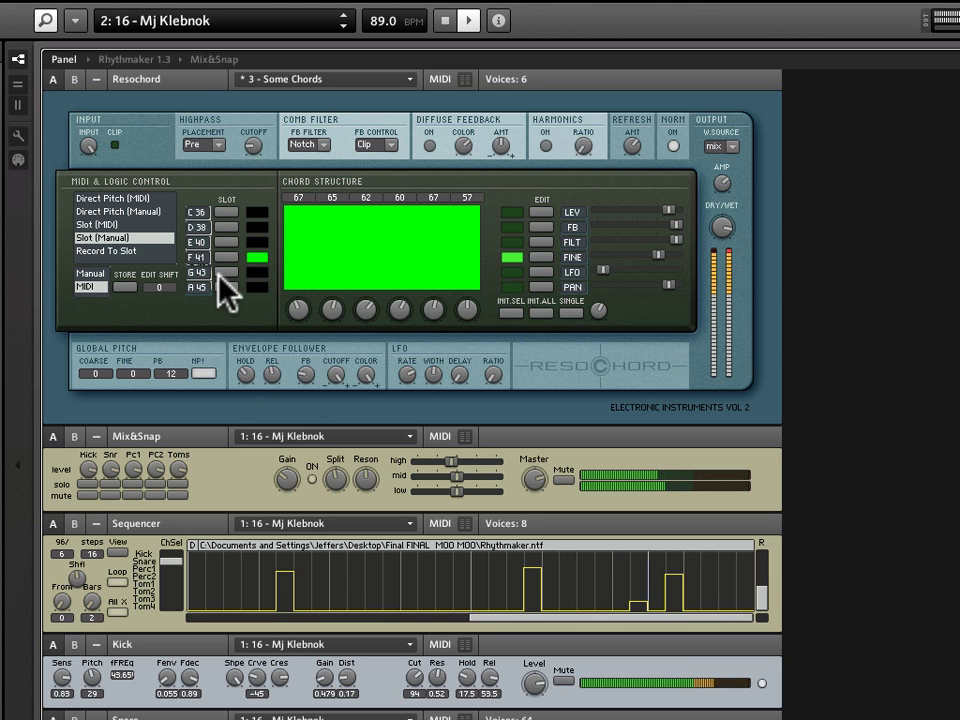
click(225, 275)
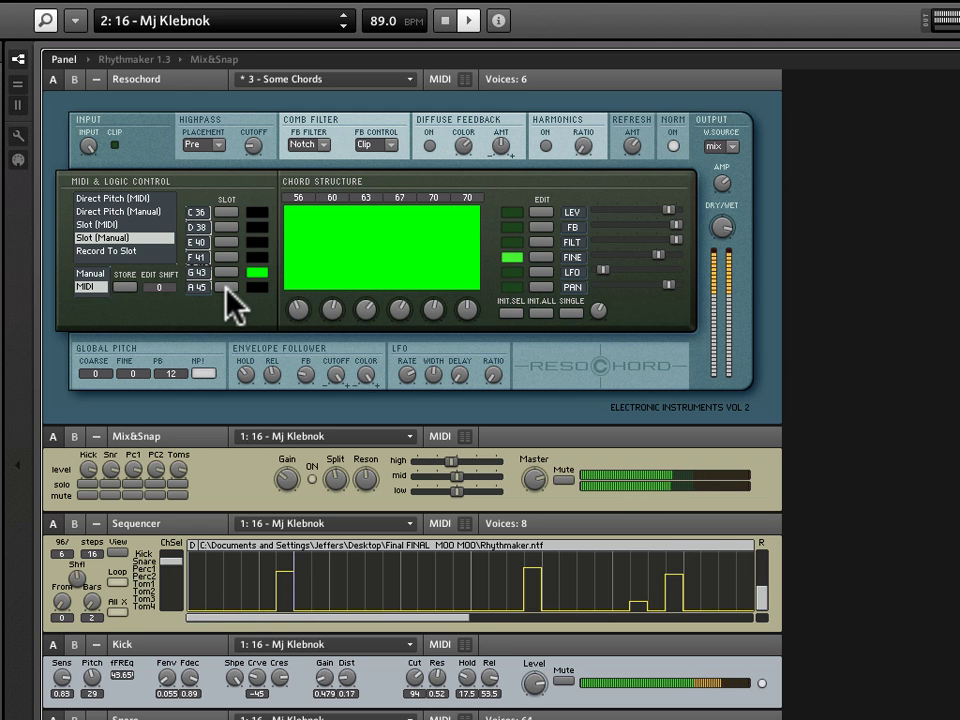
click(226, 287)
click(225, 258)
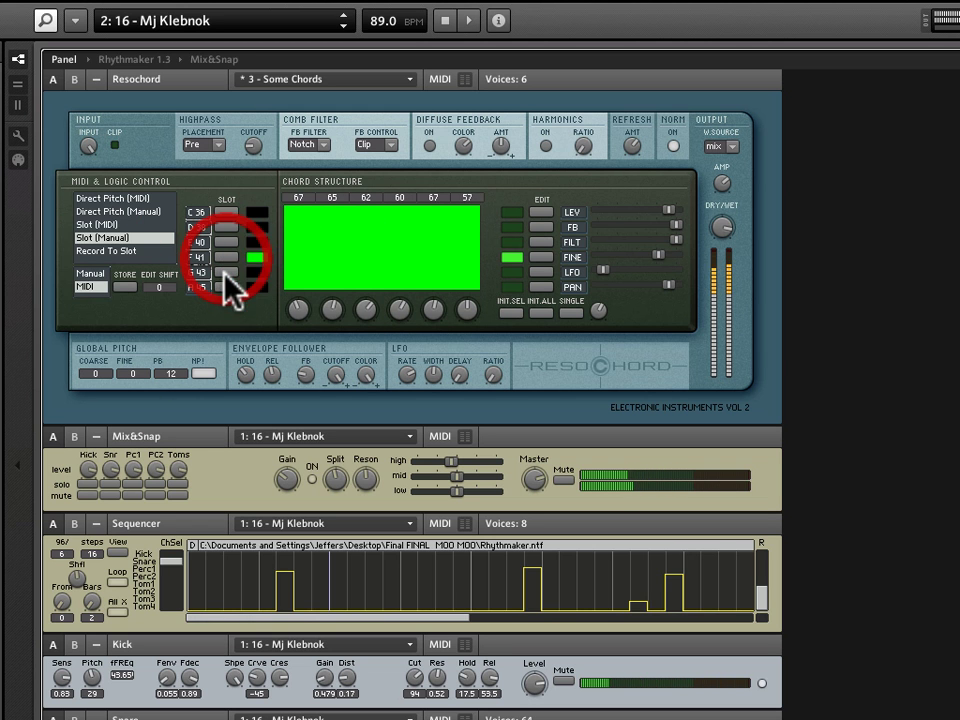
click(225, 273)
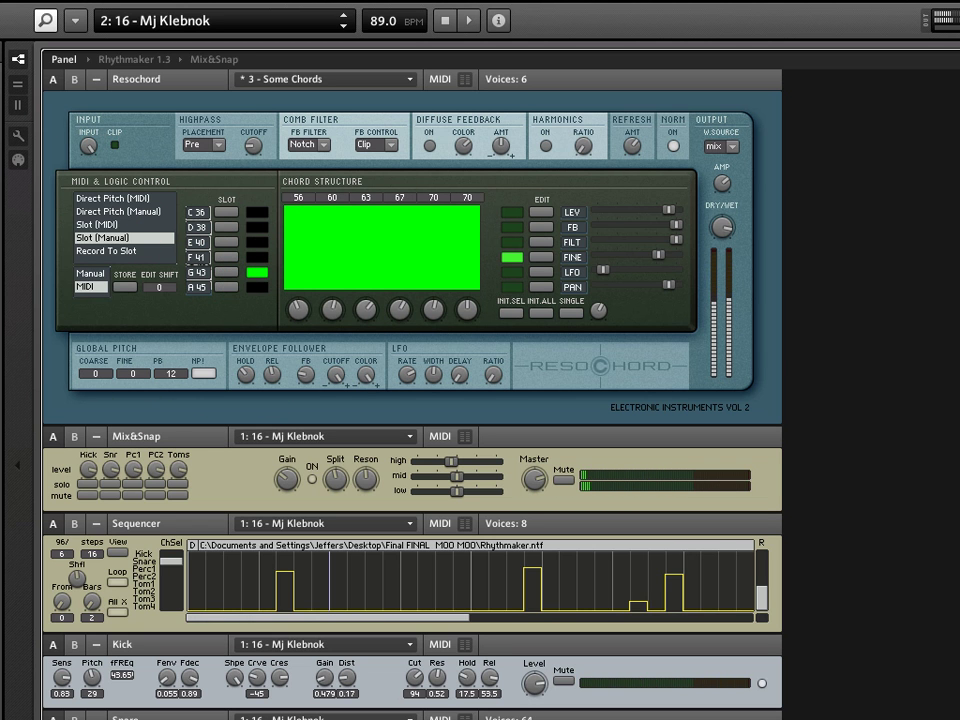